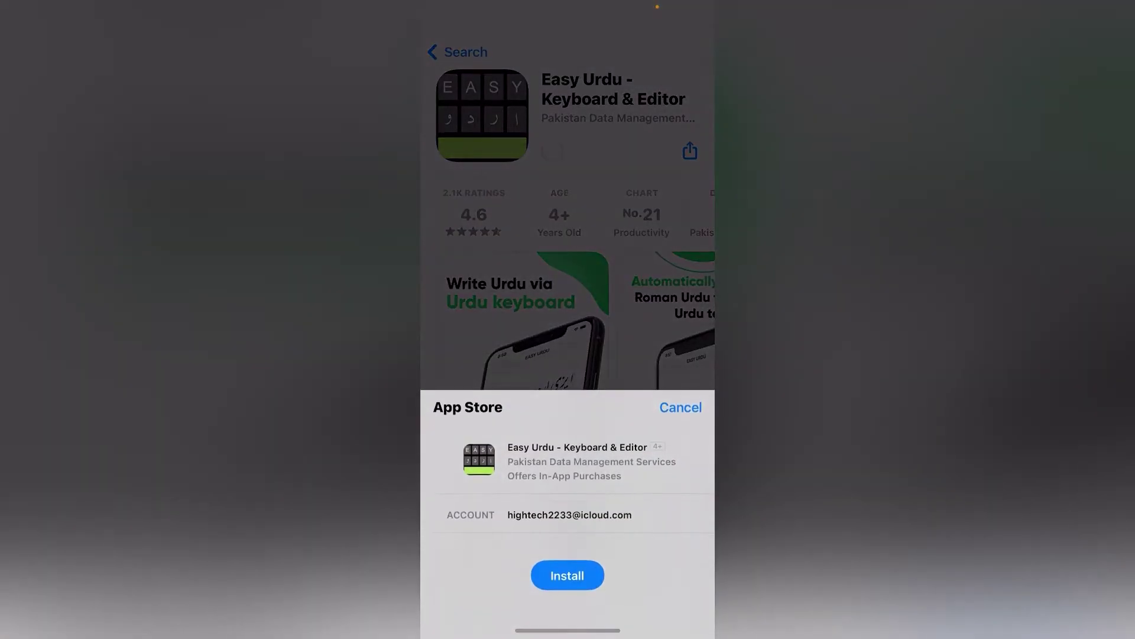
# - Install Easy Urdu, dismiss the failed-install alert, and retry the download from its home-screen icon
pyautogui.click(567, 574)
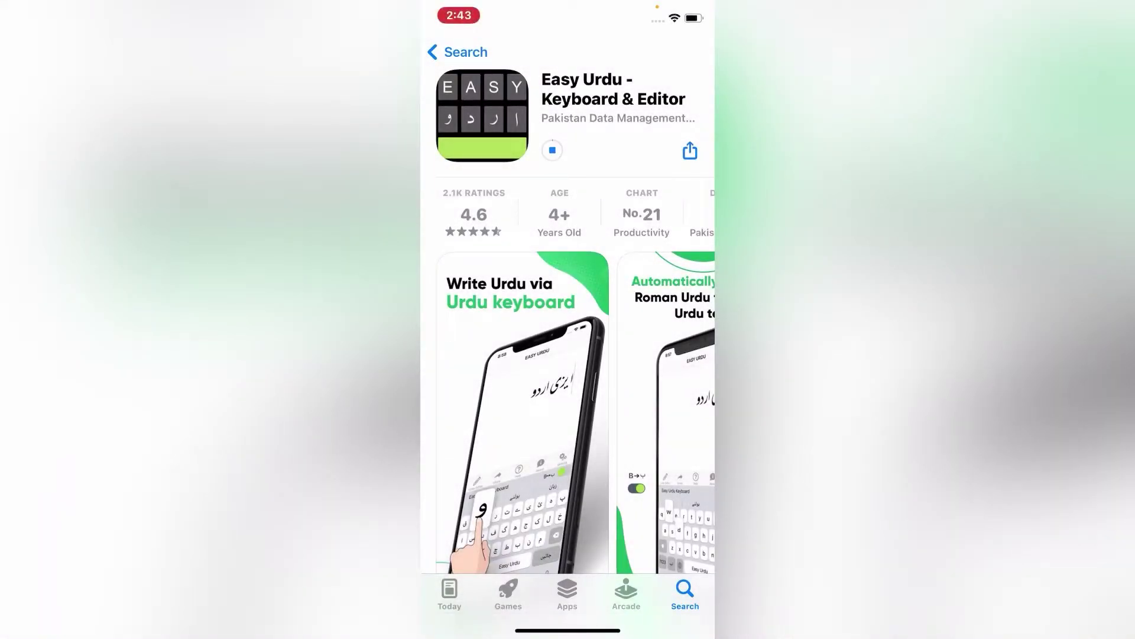
pyautogui.moveTo(568, 630); pyautogui.dragTo(567, 356)
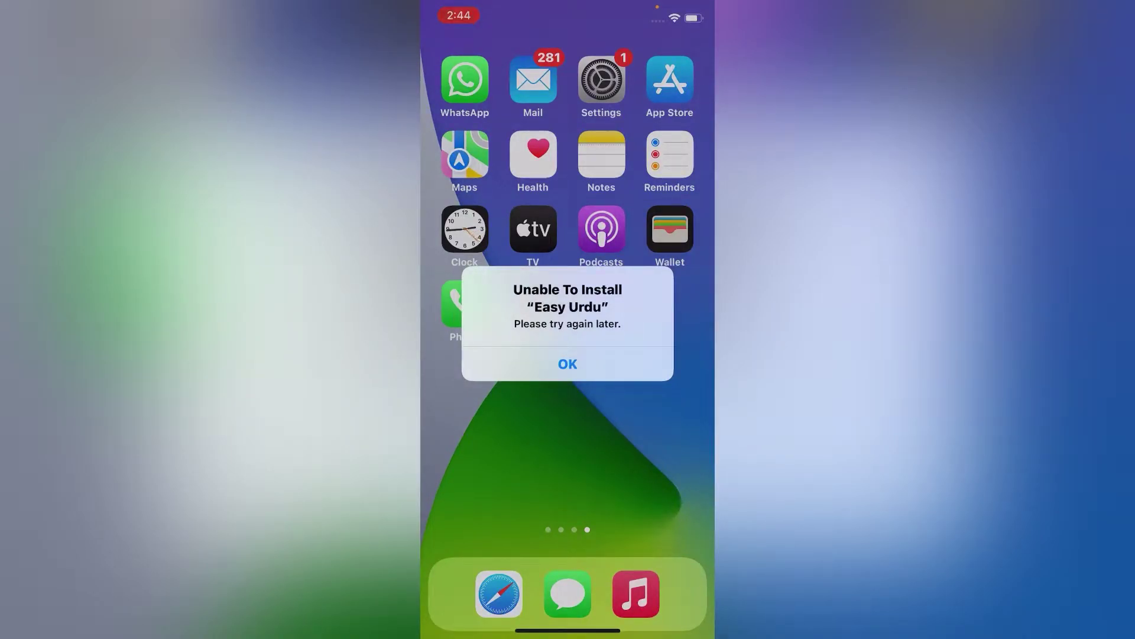
pyautogui.click(567, 363)
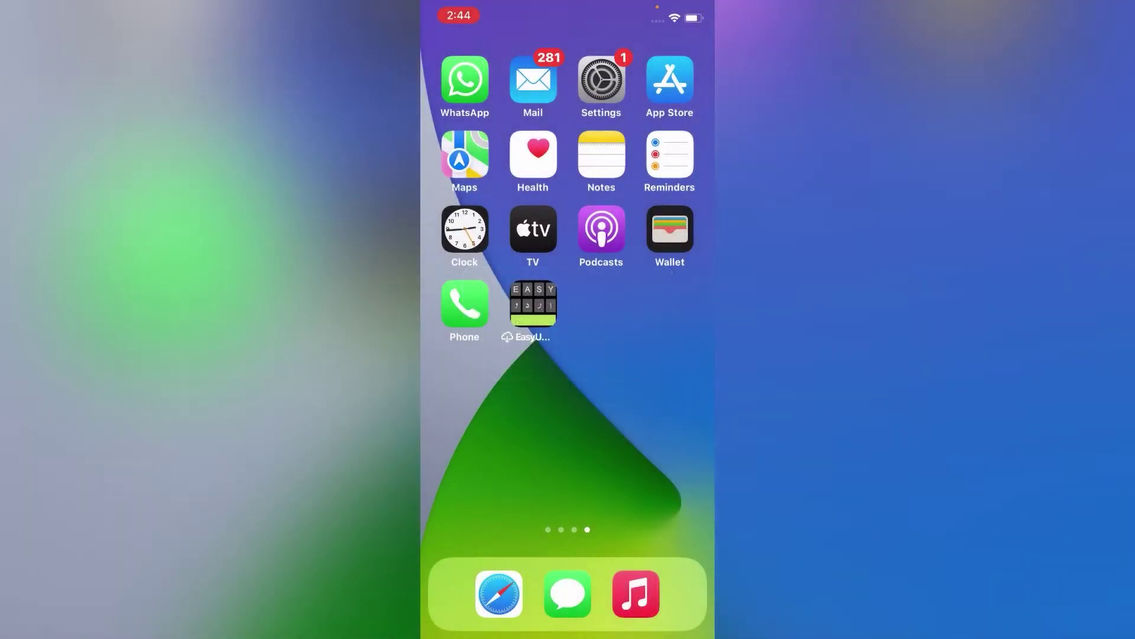
pyautogui.click(534, 304)
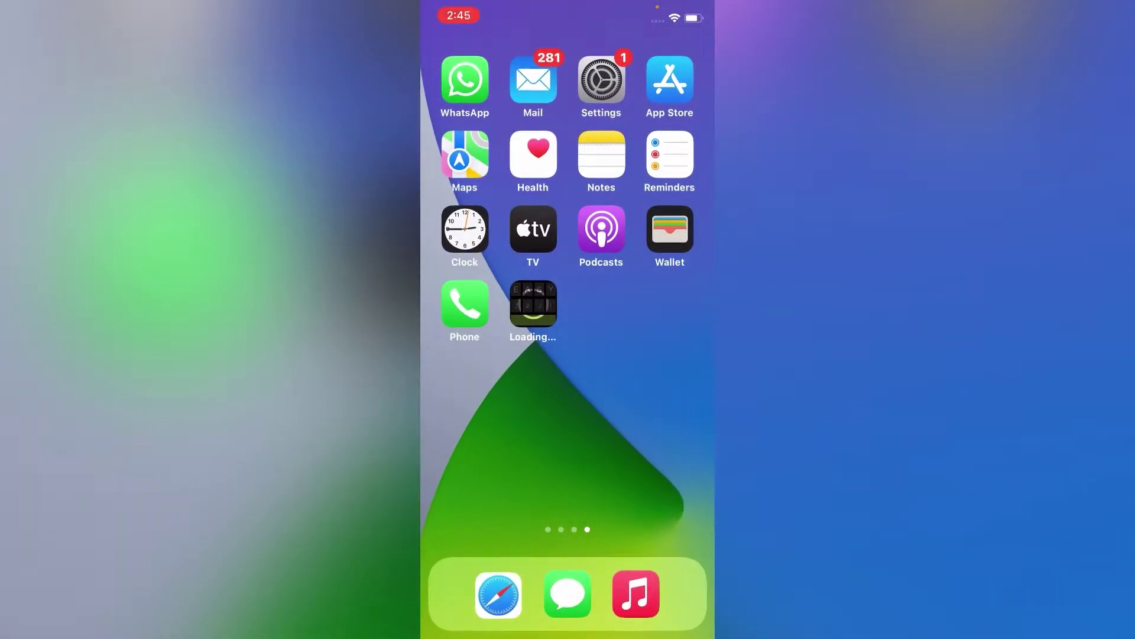
# - Load google.com in Safari and see the server cannot be found
pyautogui.click(499, 593)
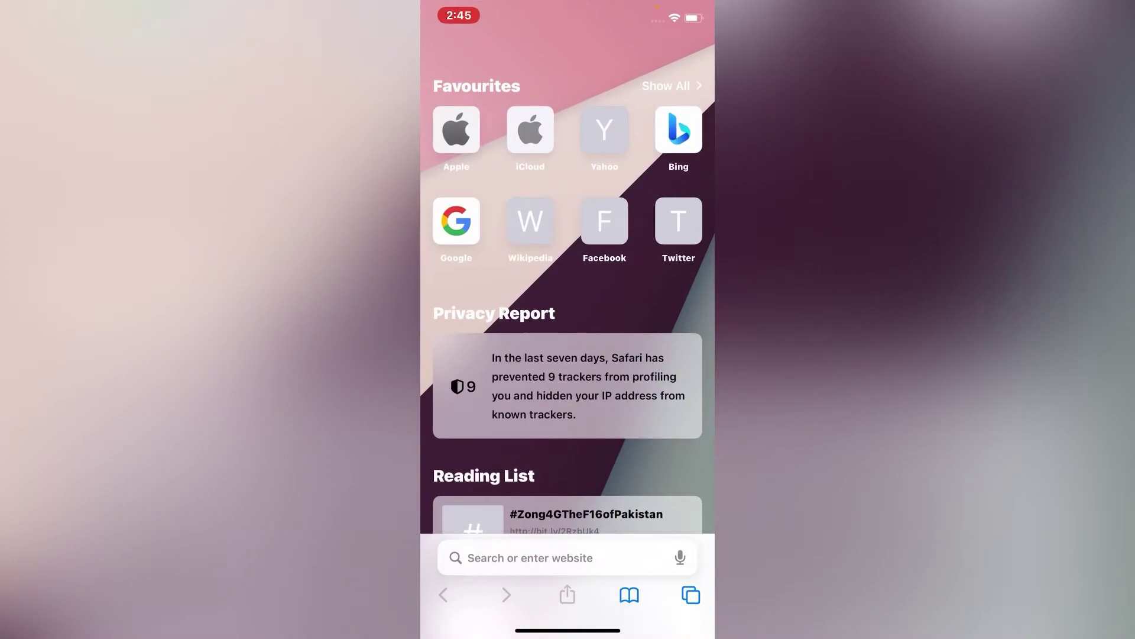
pyautogui.click(558, 555)
pyautogui.write('go')
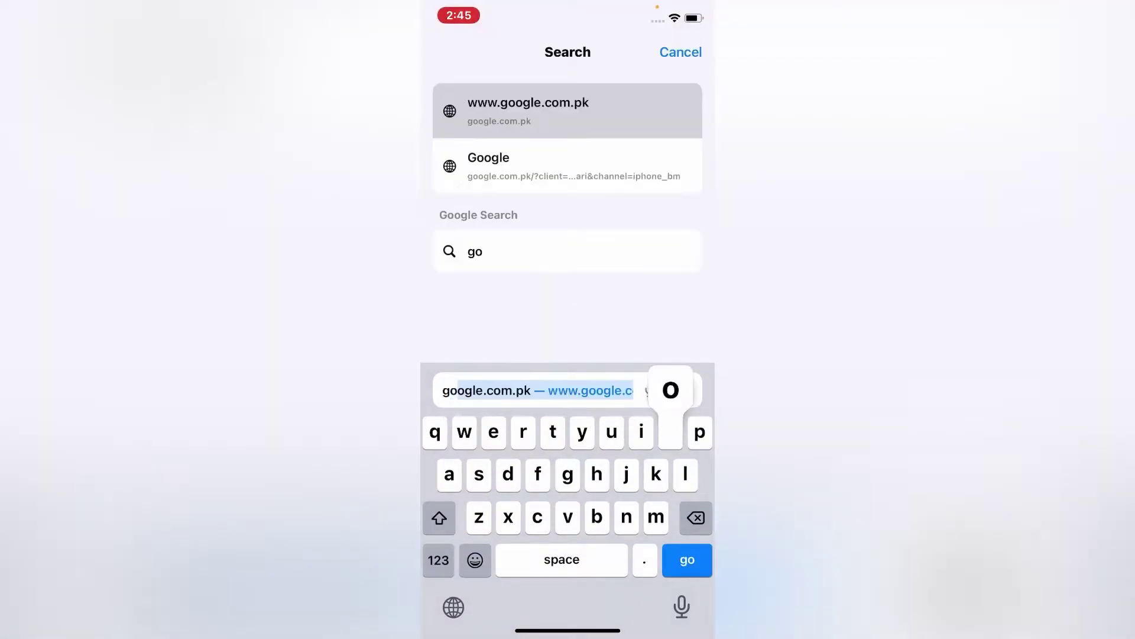
pyautogui.write('og')
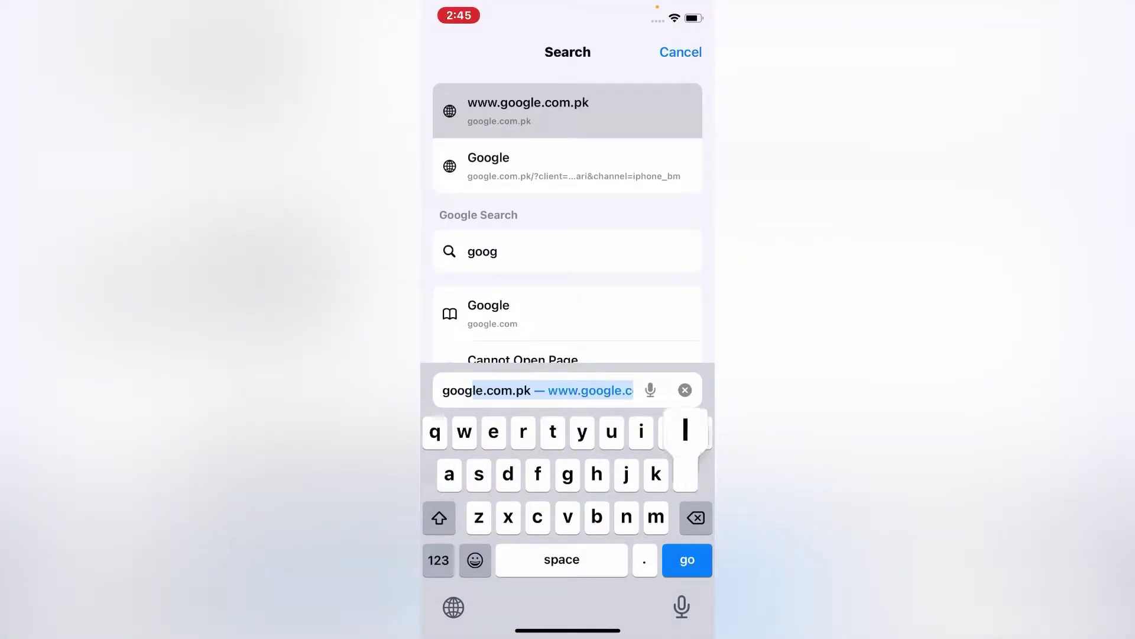
pyautogui.write('le.c')
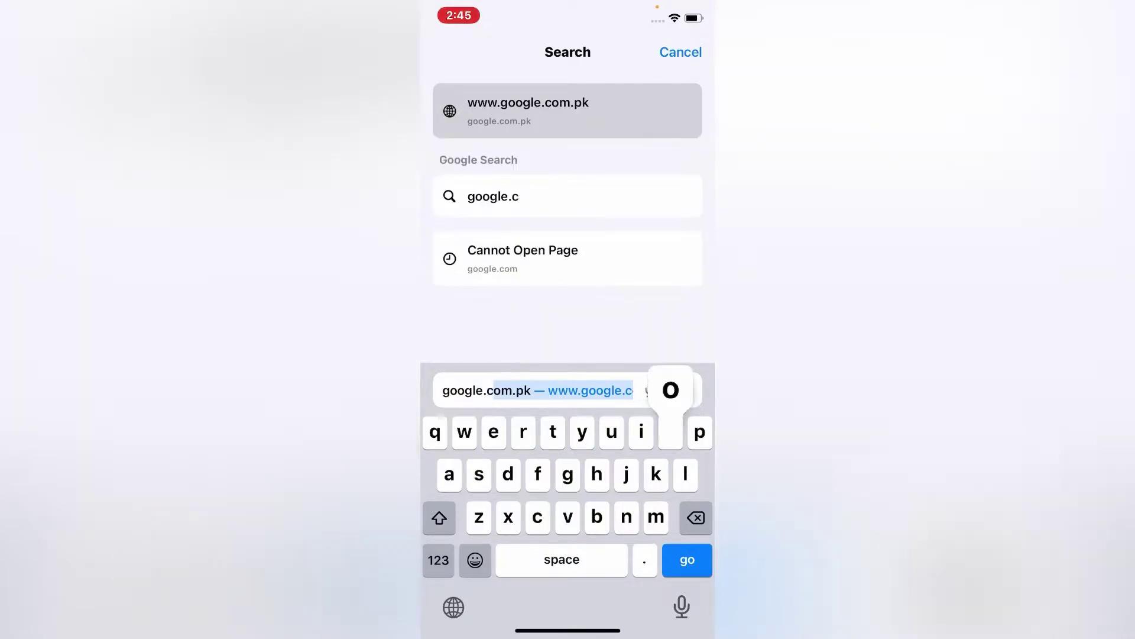
pyautogui.write('om')
pyautogui.press('BackSpace')
pyautogui.press('Return')
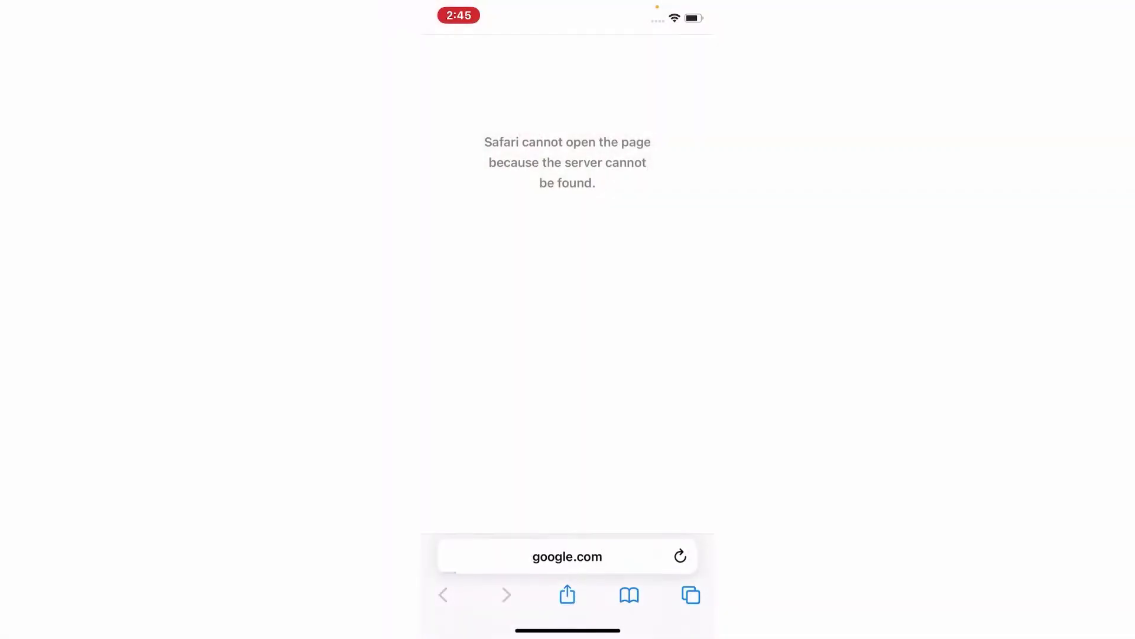
pyautogui.moveTo(568, 178); pyautogui.dragTo(568, 284)
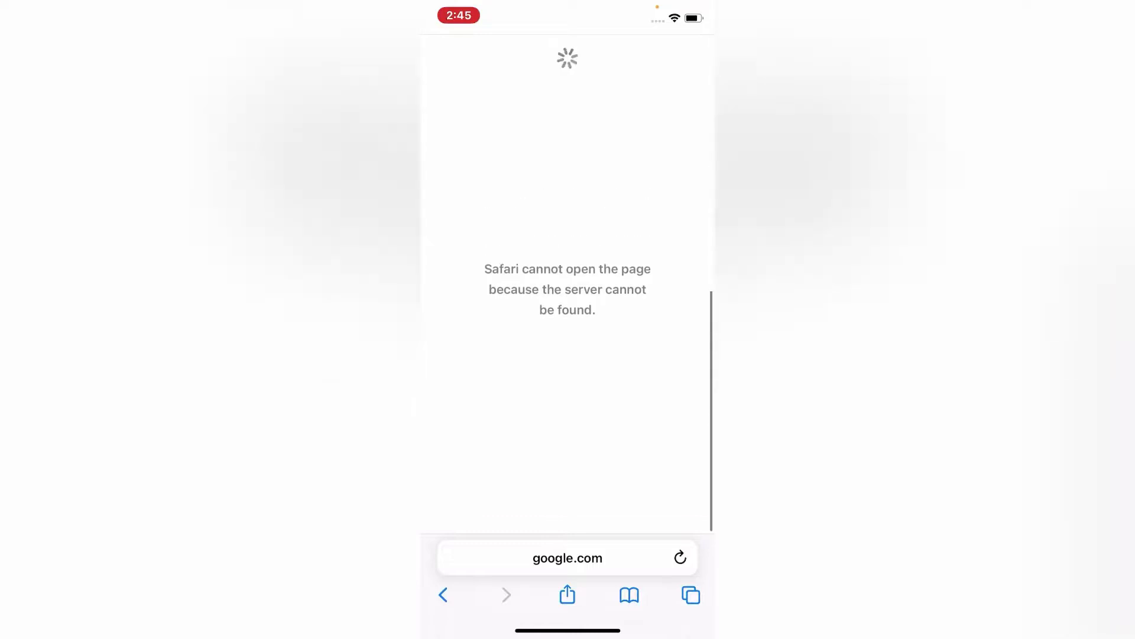
pyautogui.moveTo(568, 178); pyautogui.dragTo(568, 280)
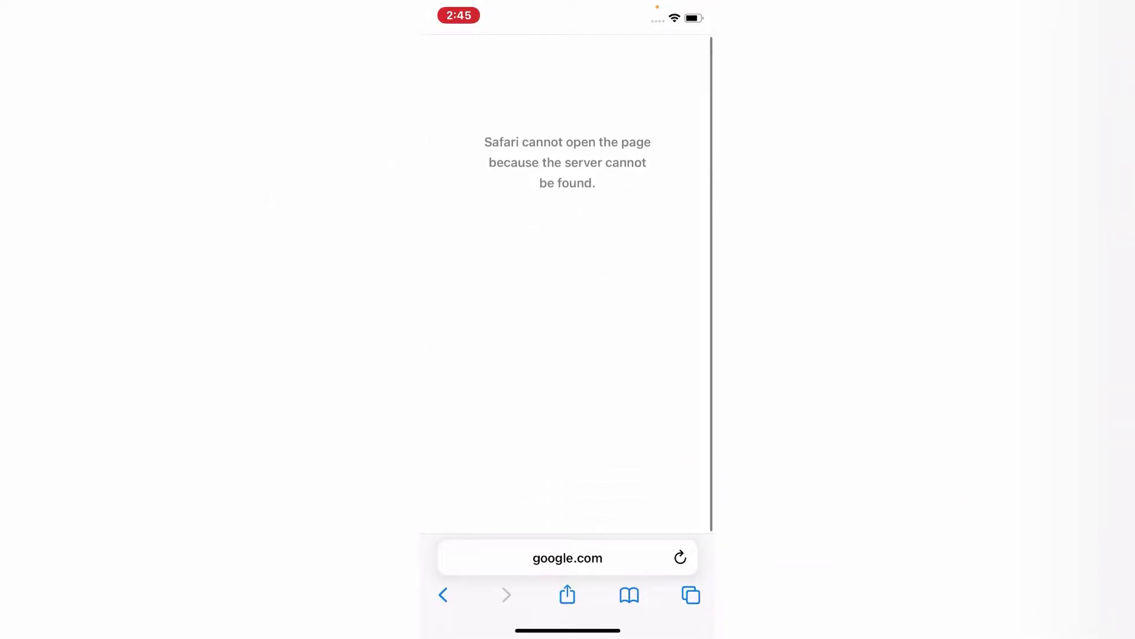
# - Check wireless status in Control Center, then close Safari from the app switcher
pyautogui.moveTo(688, 14); pyautogui.dragTo(687, 355)
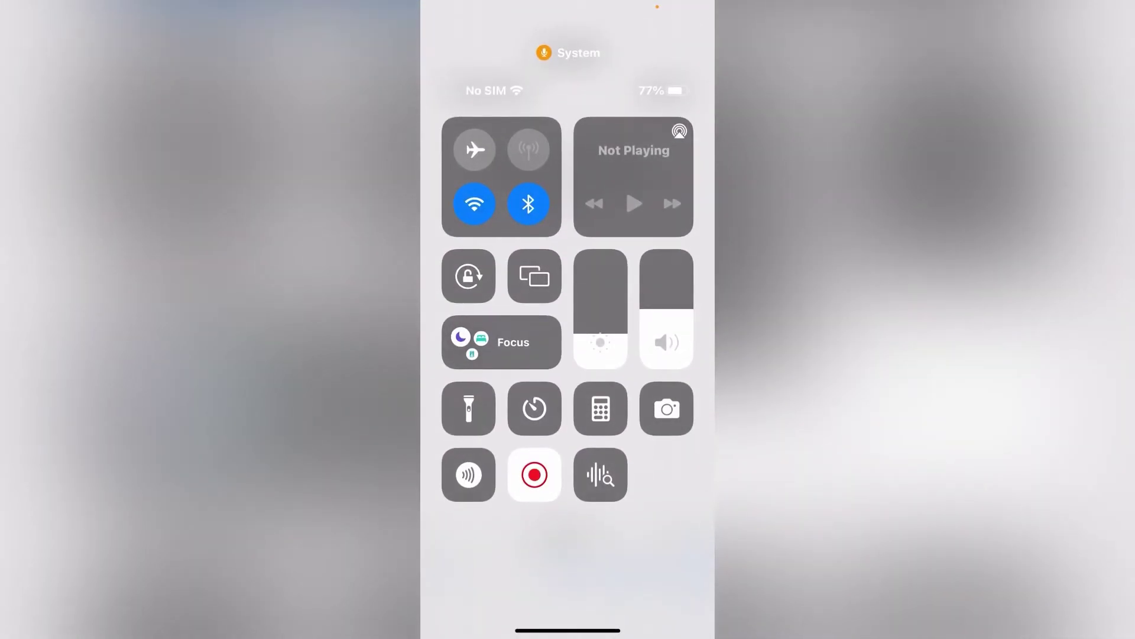
pyautogui.moveTo(567, 630)
pyautogui.mouseDown()
pyautogui.moveTo(568, 355)
pyautogui.moveTo(568, 400)
pyautogui.mouseUp()
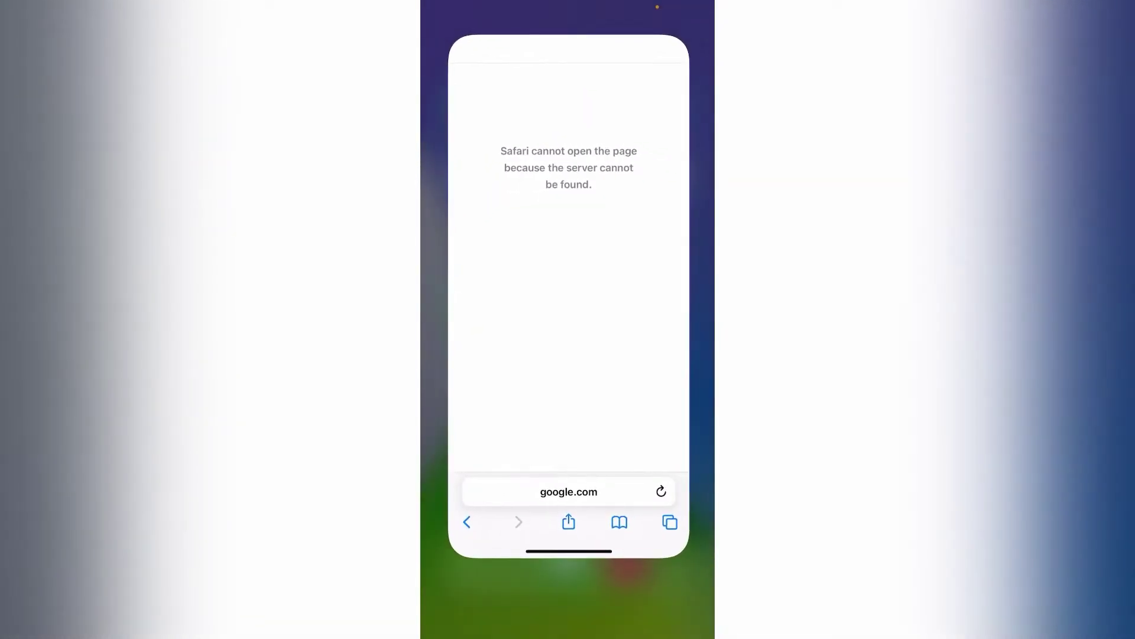
pyautogui.moveTo(568, 355); pyautogui.dragTo(568, 89)
# - Check the Wi-Fi settings and dismiss the failed-install alert that reappears
pyautogui.click(601, 81)
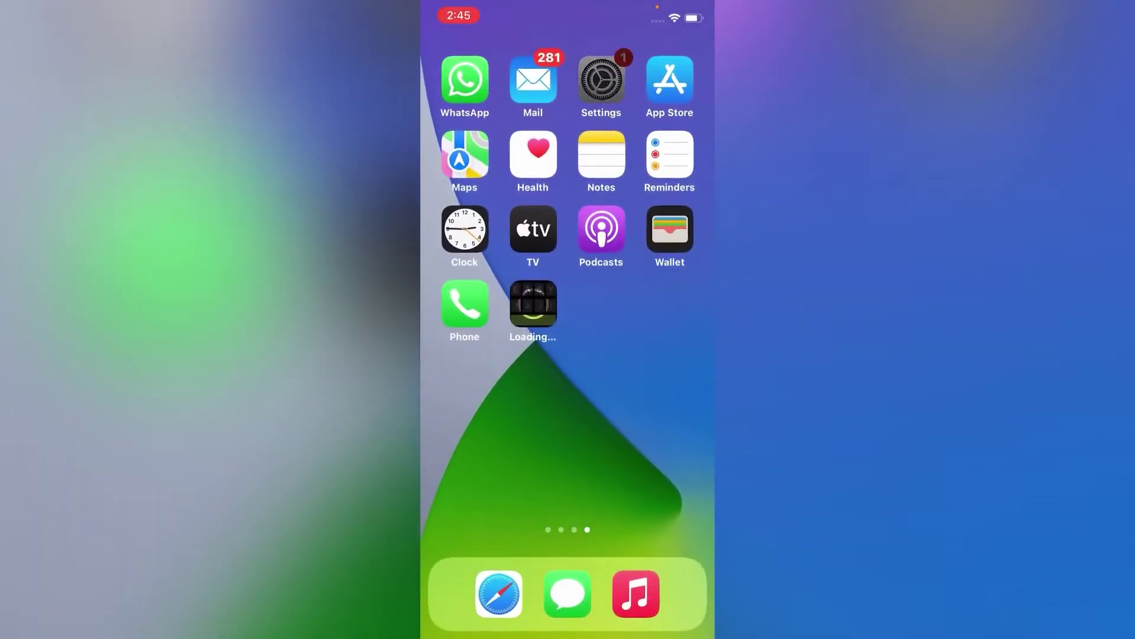
pyautogui.click(497, 352)
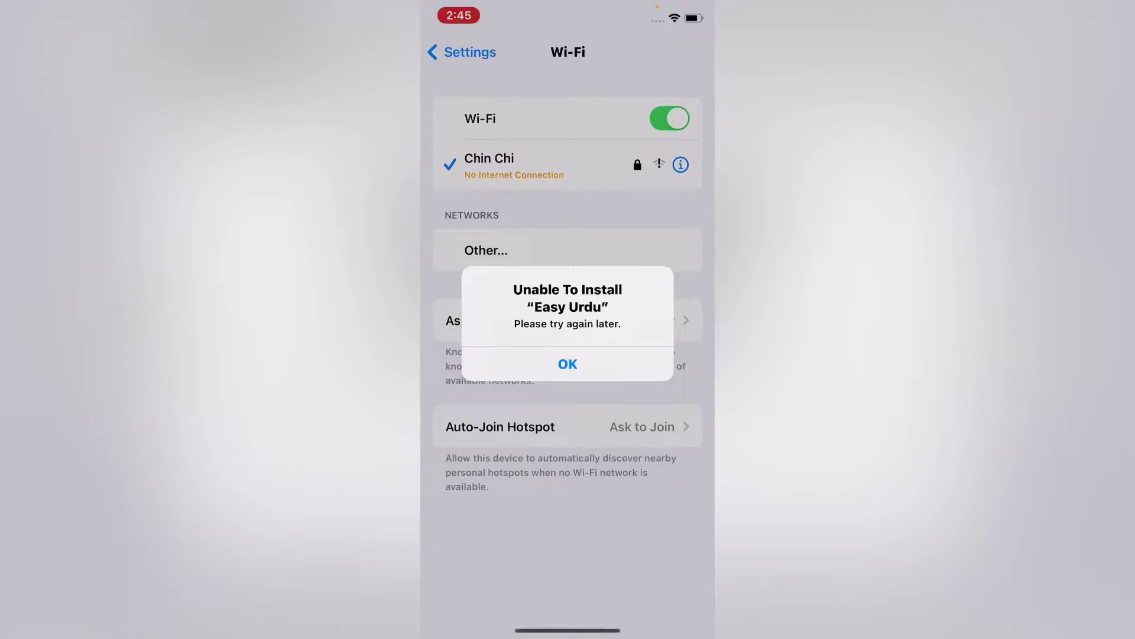
pyautogui.click(567, 364)
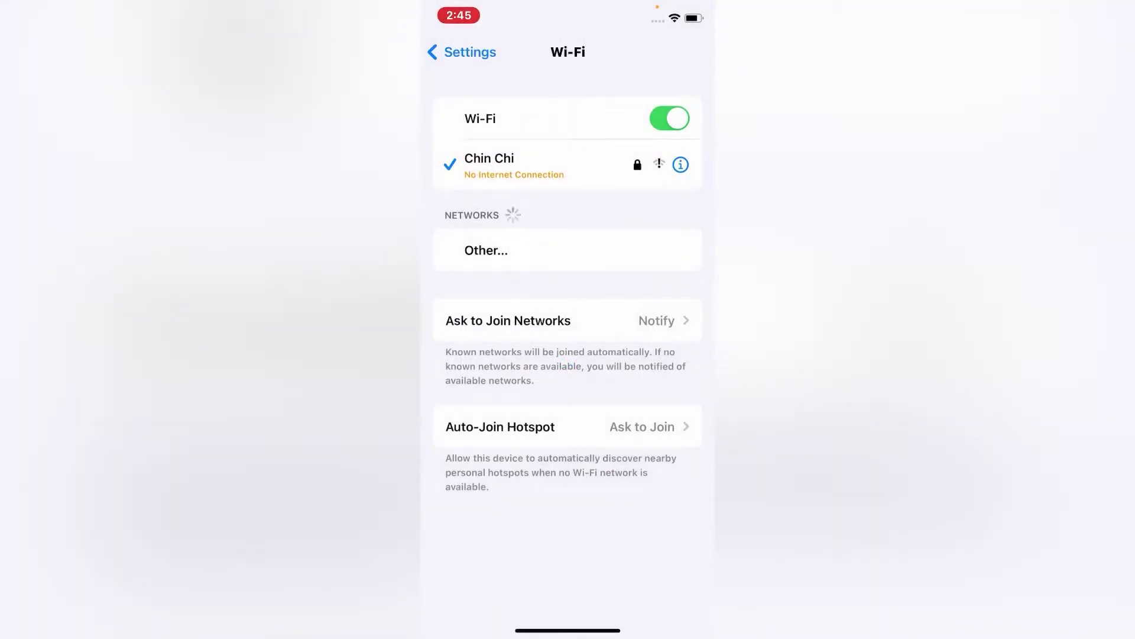
pyautogui.click(462, 52)
pyautogui.scroll(-5, 568, 355)
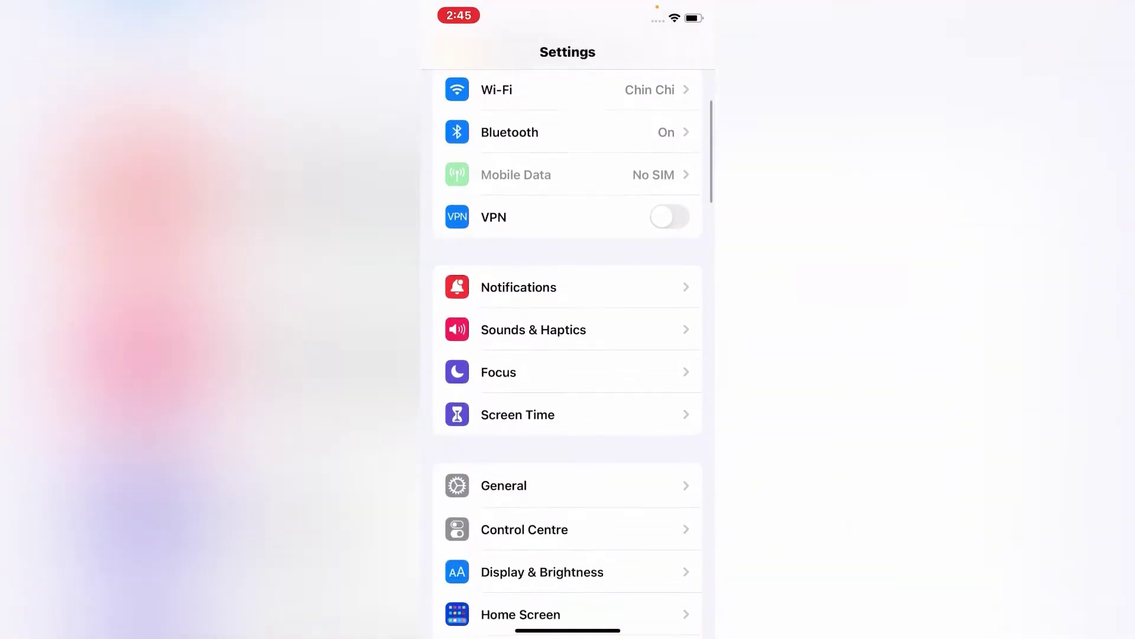
# - Reset network settings via General > Transfer or Reset iPhone > Reset
pyautogui.click(568, 384)
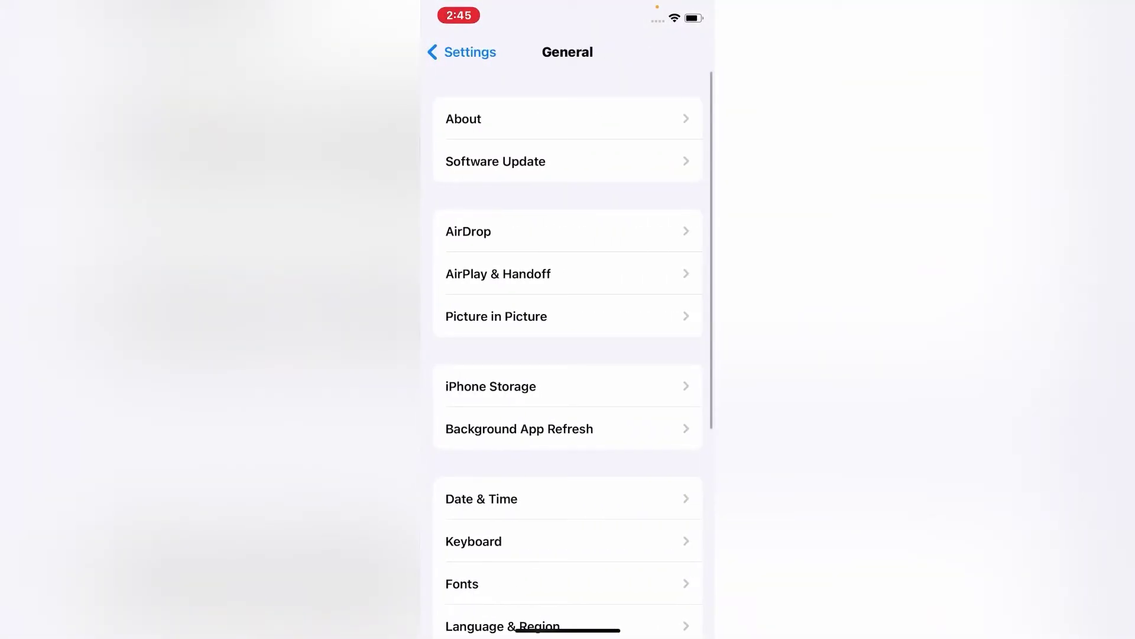
pyautogui.scroll(-5, 568, 355)
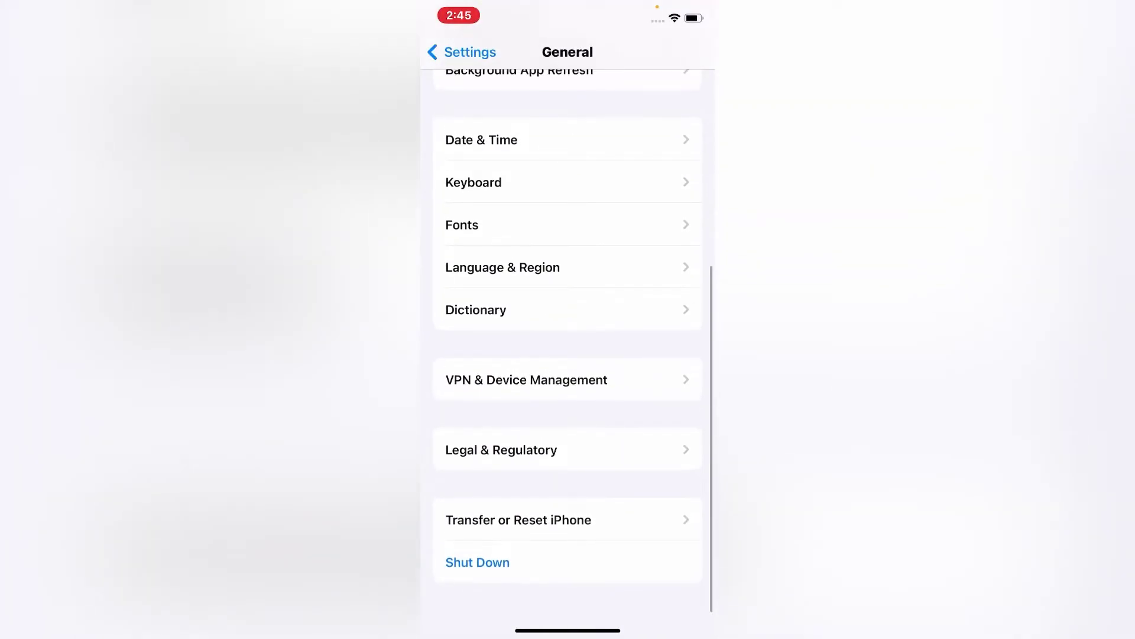
pyautogui.click(518, 519)
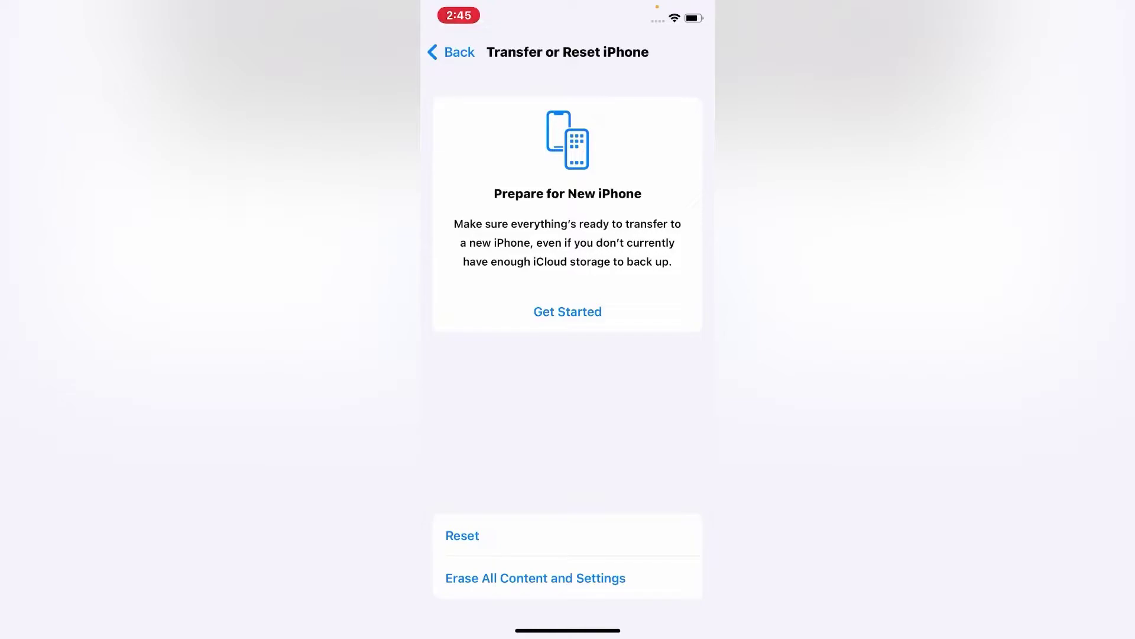
pyautogui.click(461, 536)
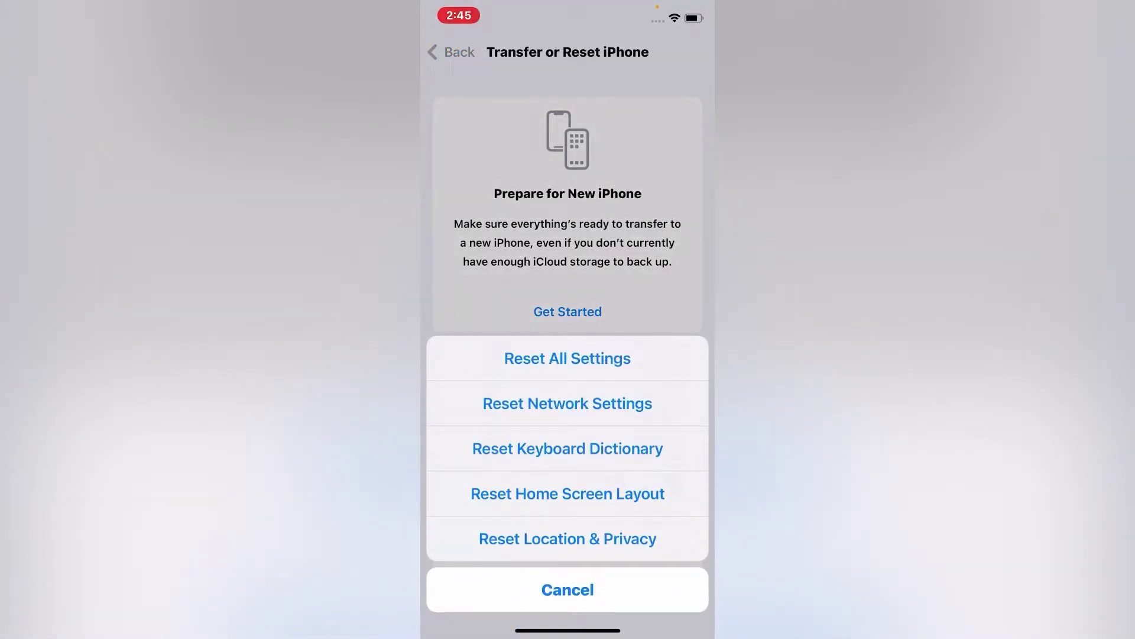
pyautogui.click(568, 403)
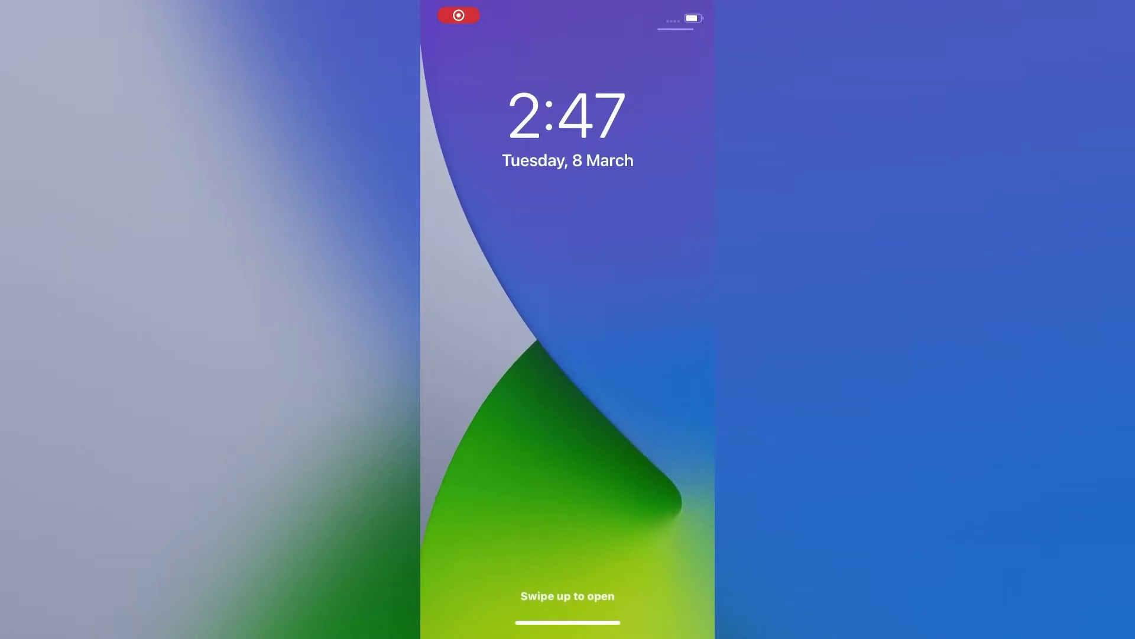
# - Unlock the phone, join the Chin Chi Wi-Fi network with its password, and return to the settings list
pyautogui.moveTo(568, 625); pyautogui.dragTo(569, 266)
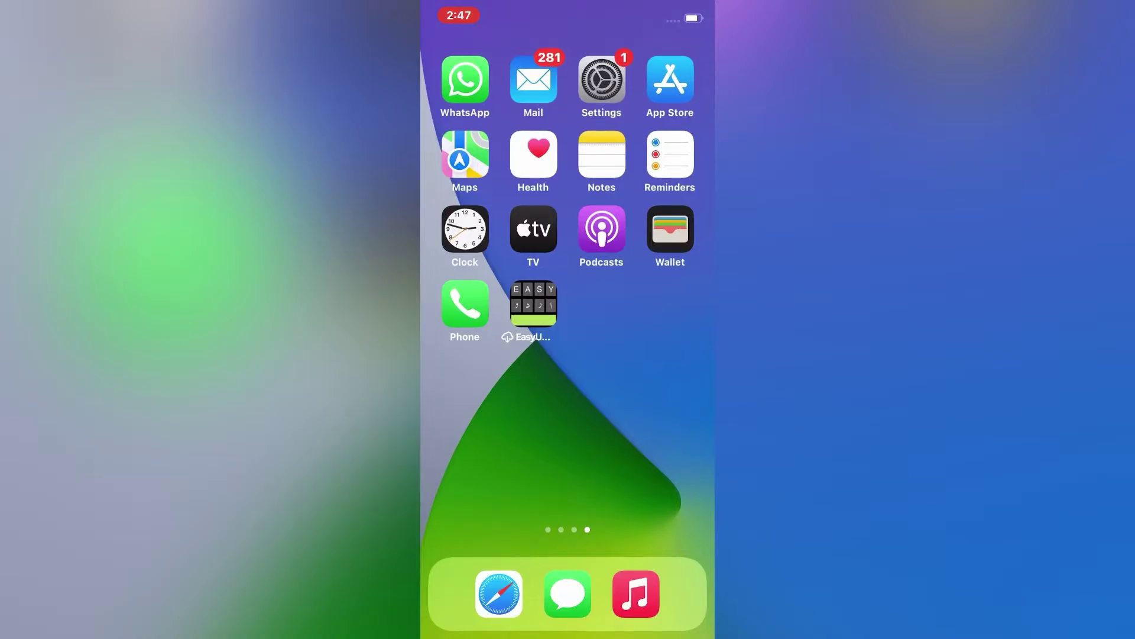
pyautogui.click(601, 80)
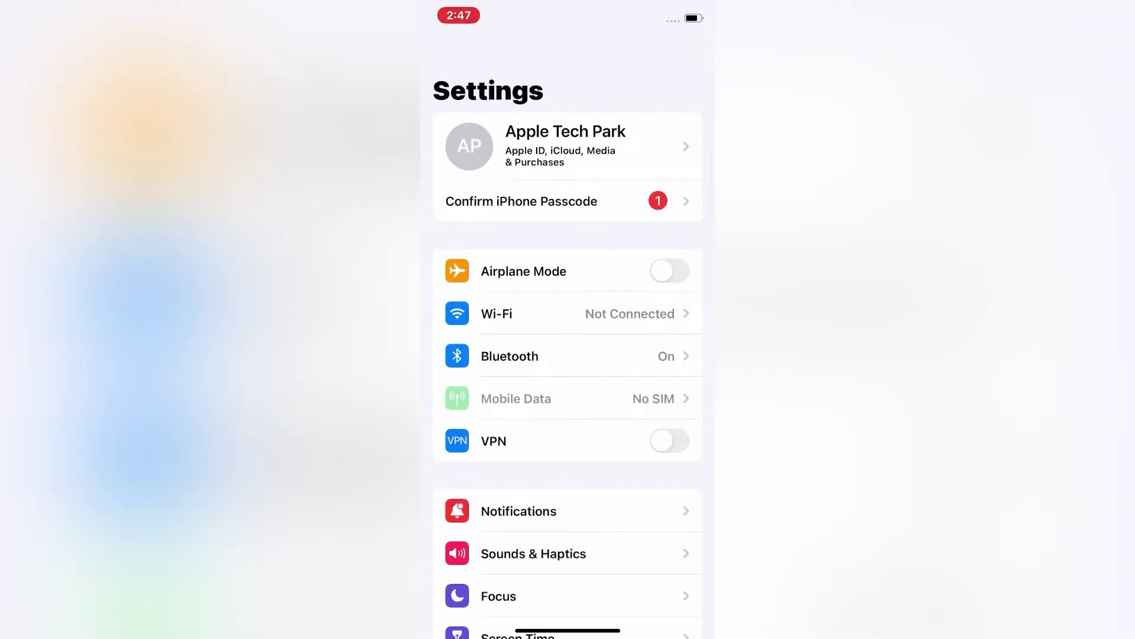
pyautogui.click(497, 314)
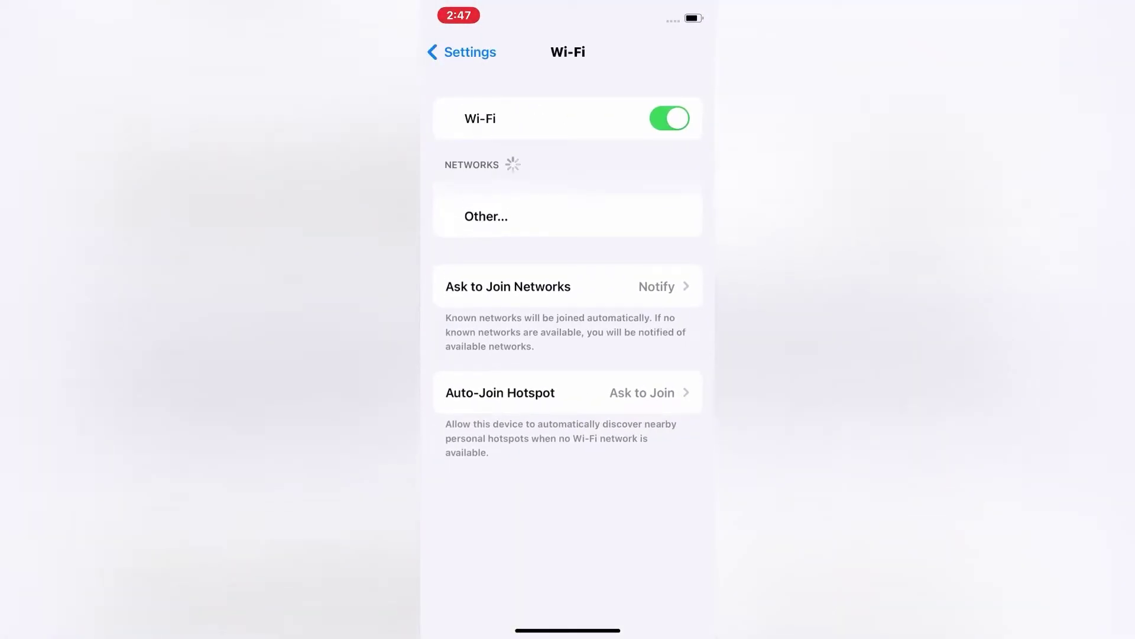
pyautogui.click(489, 203)
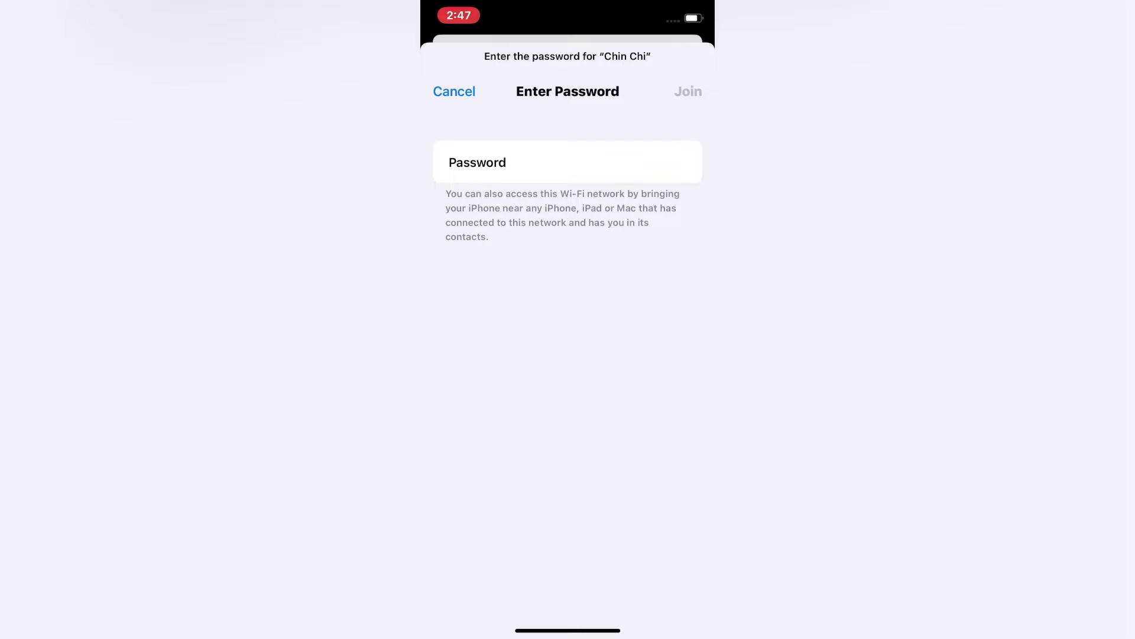
pyautogui.write('a')
pyautogui.click(688, 91)
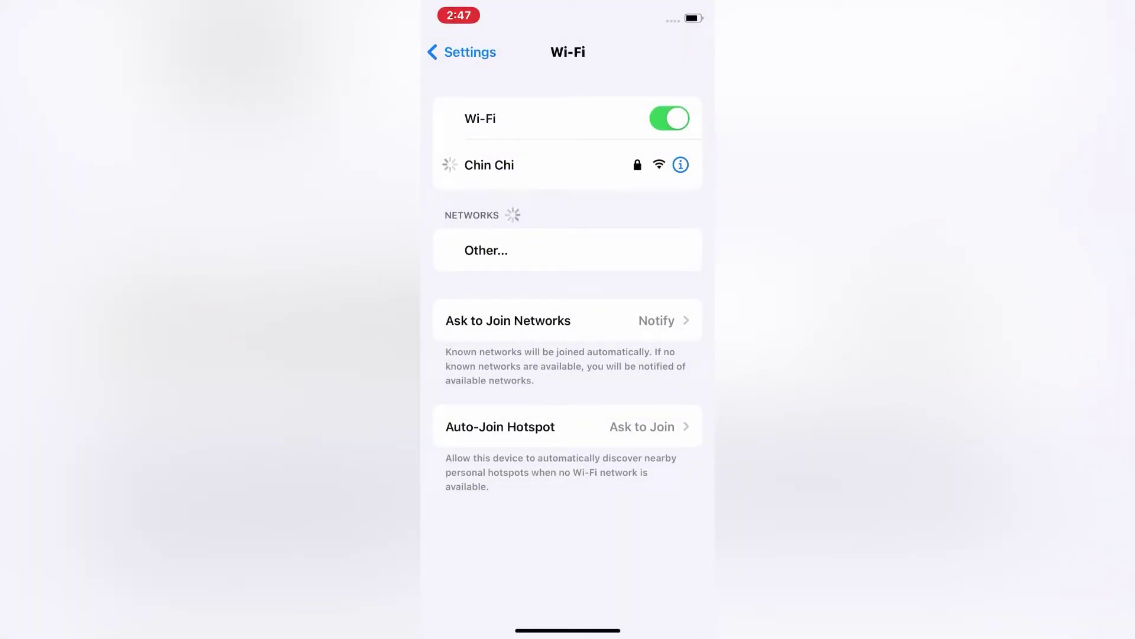
pyautogui.click(461, 52)
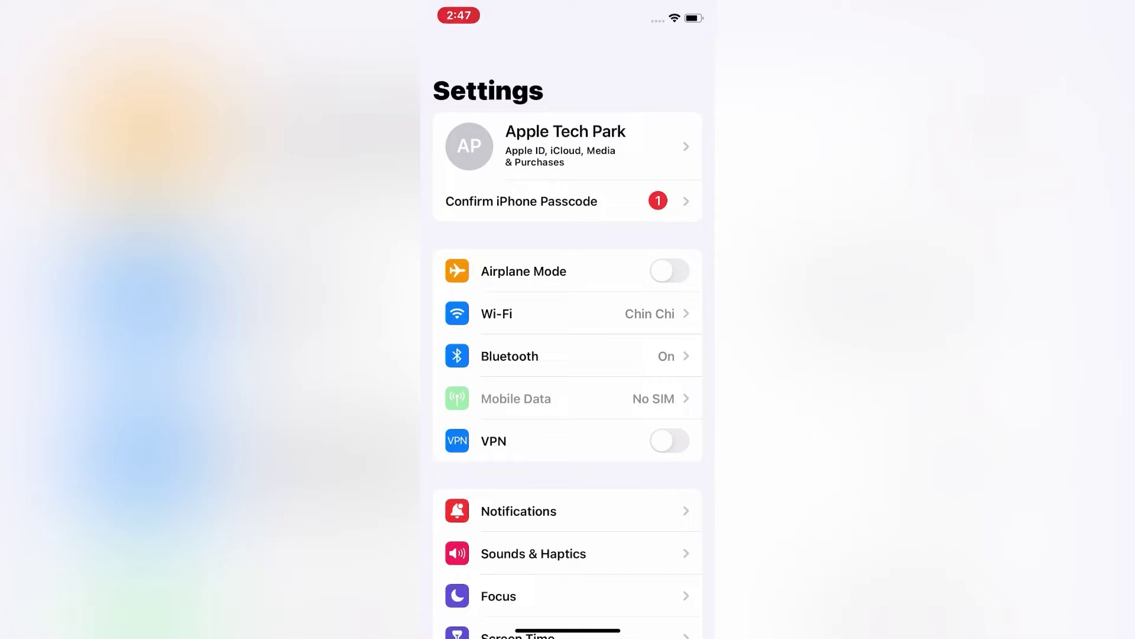
# - Sign out of the Apple ID, confirming Find My iPhone is turned off
pyautogui.click(566, 145)
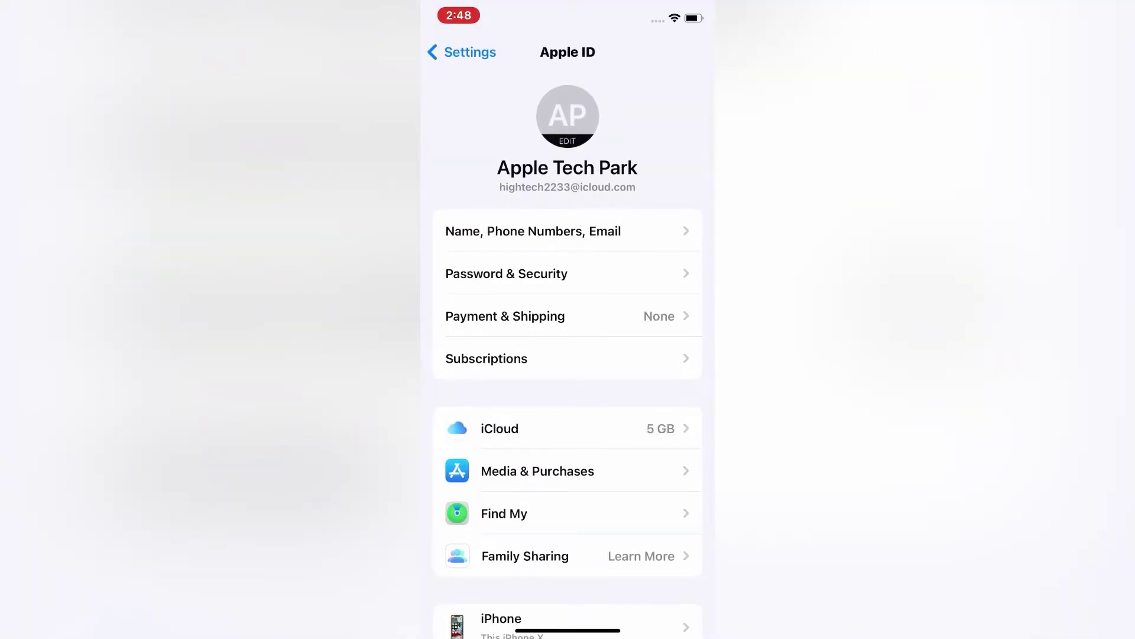
pyautogui.scroll(-3, 568, 355)
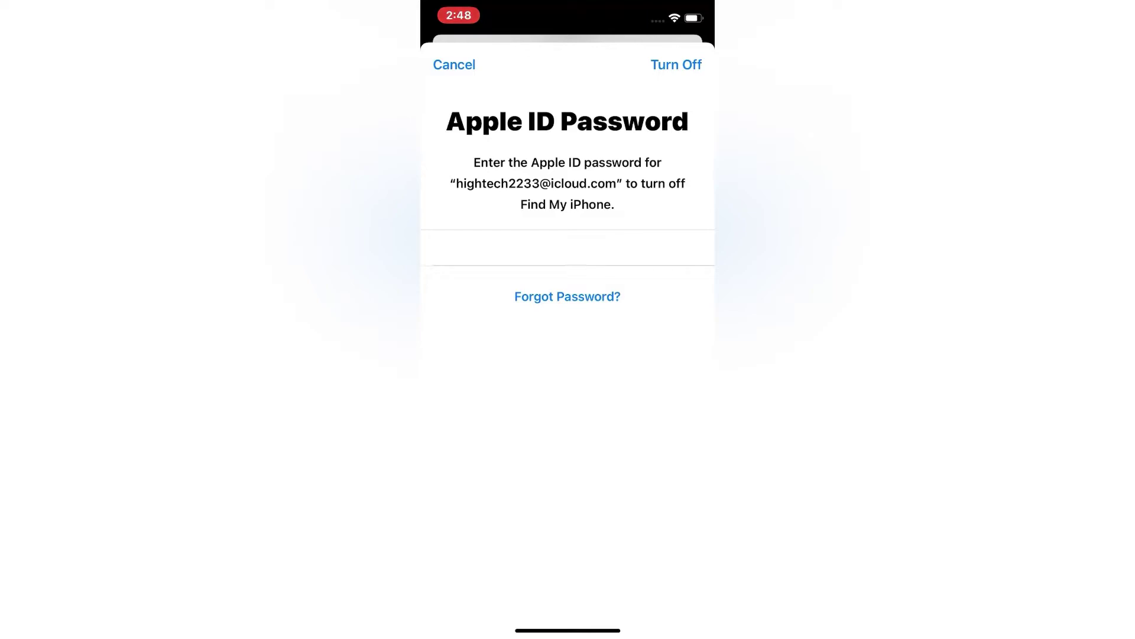
pyautogui.click(677, 65)
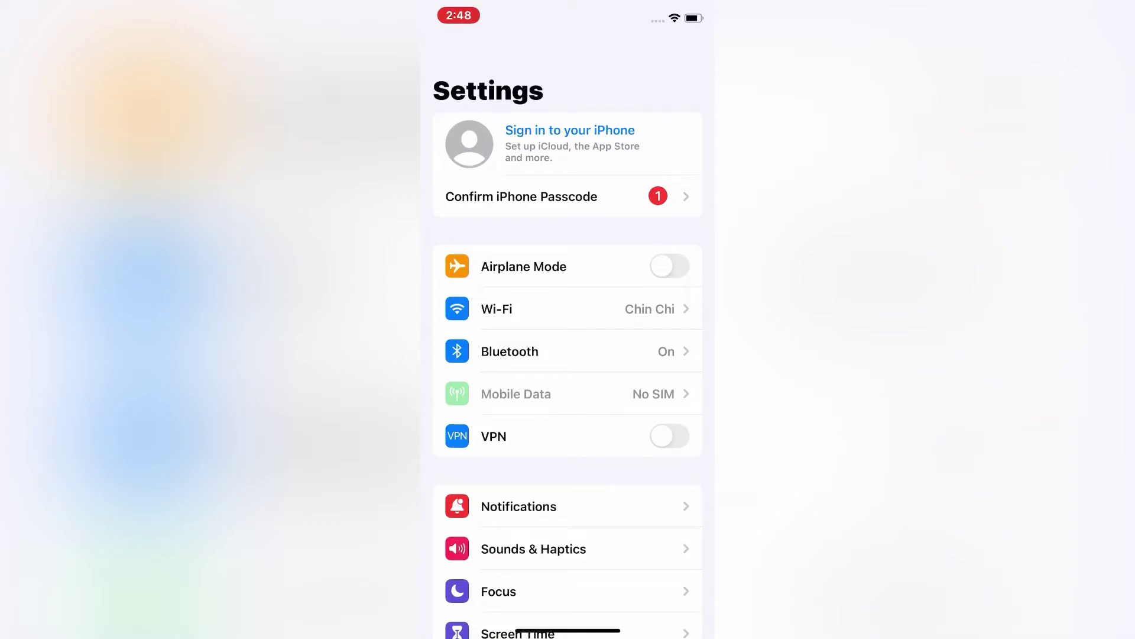
# - Sign in with the Apple ID email and password and enter the two-factor verification code
pyautogui.click(570, 143)
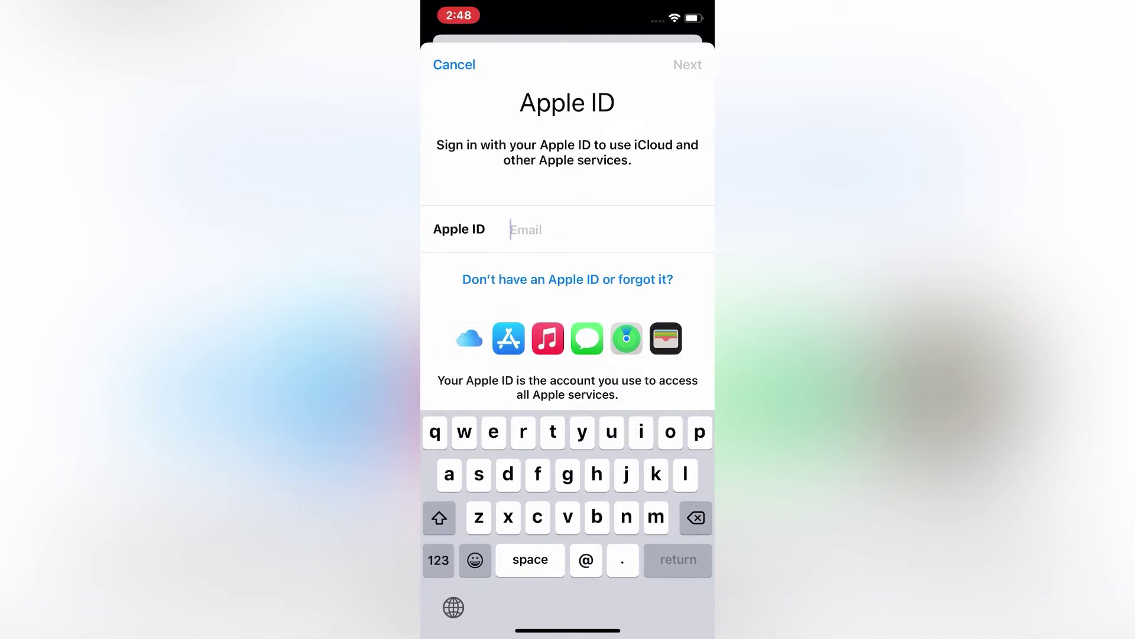
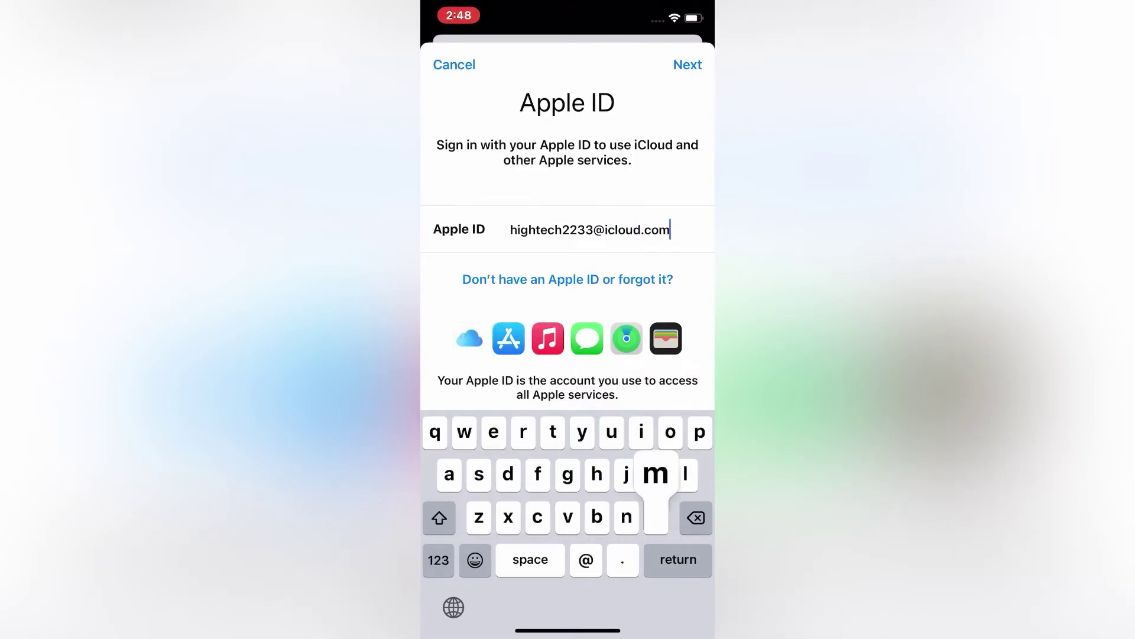
pyautogui.press('Return')
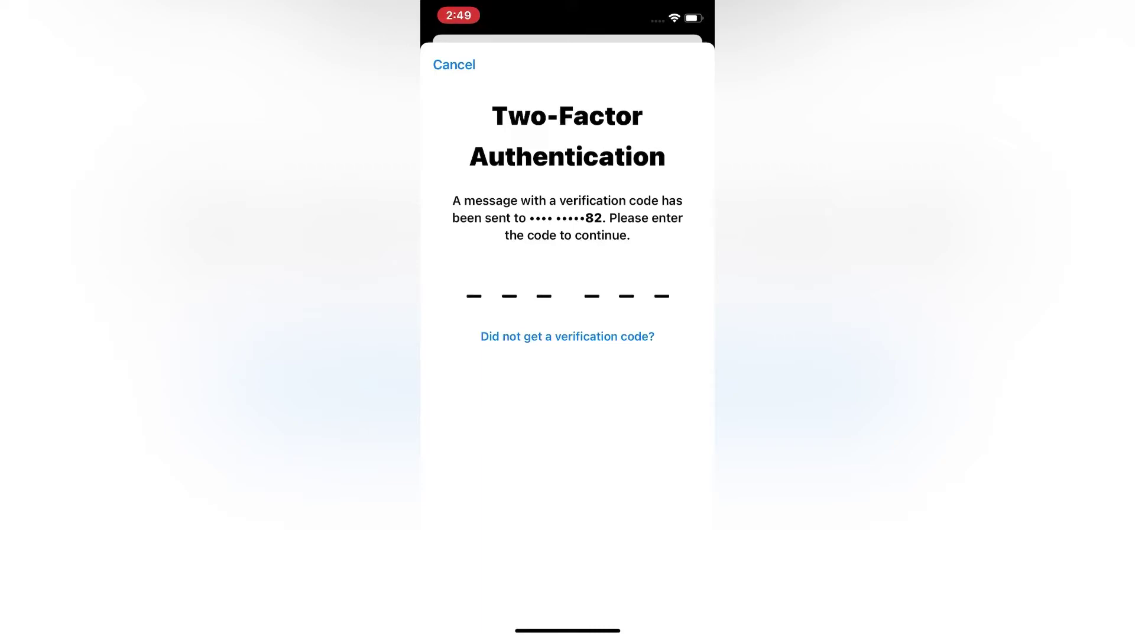
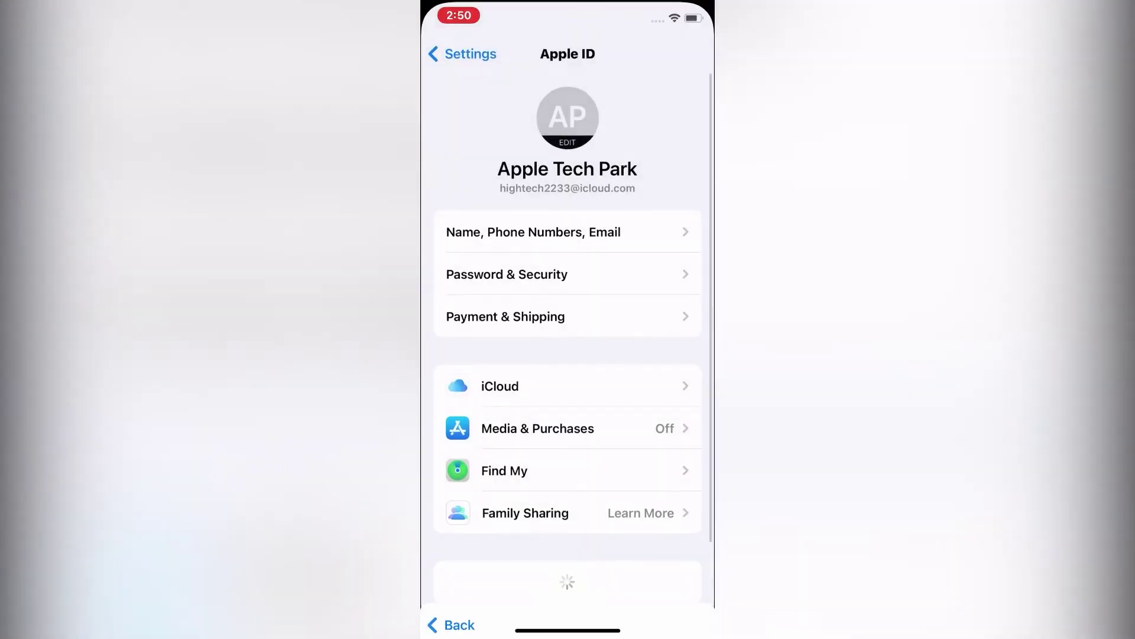
# - Set up Media & Purchases for the signed-in account
pyautogui.click(538, 429)
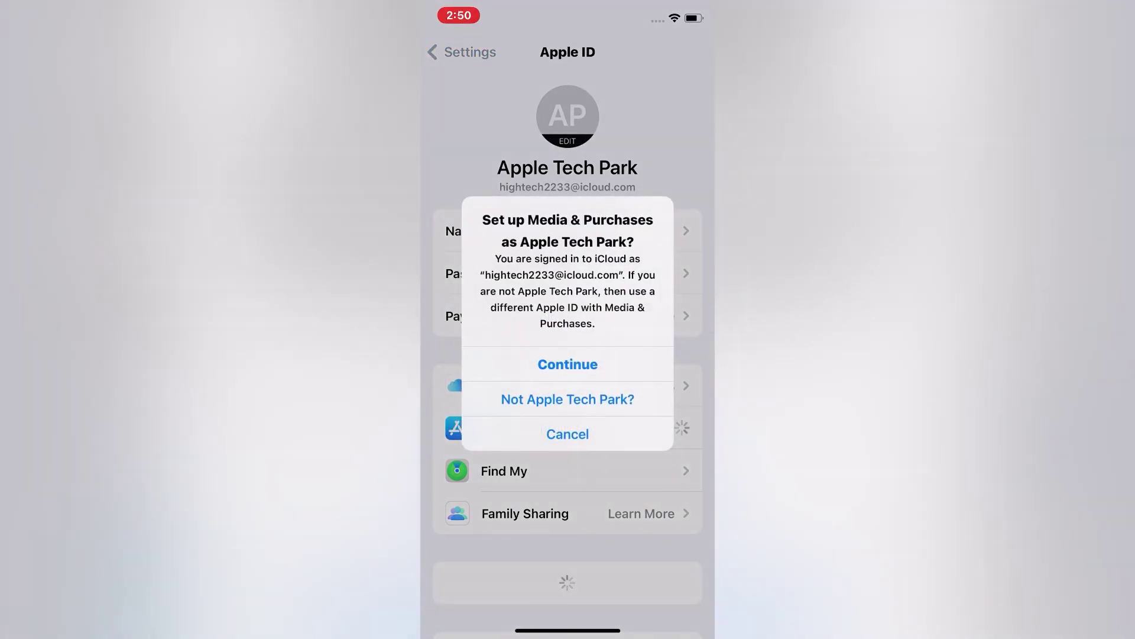
pyautogui.click(568, 363)
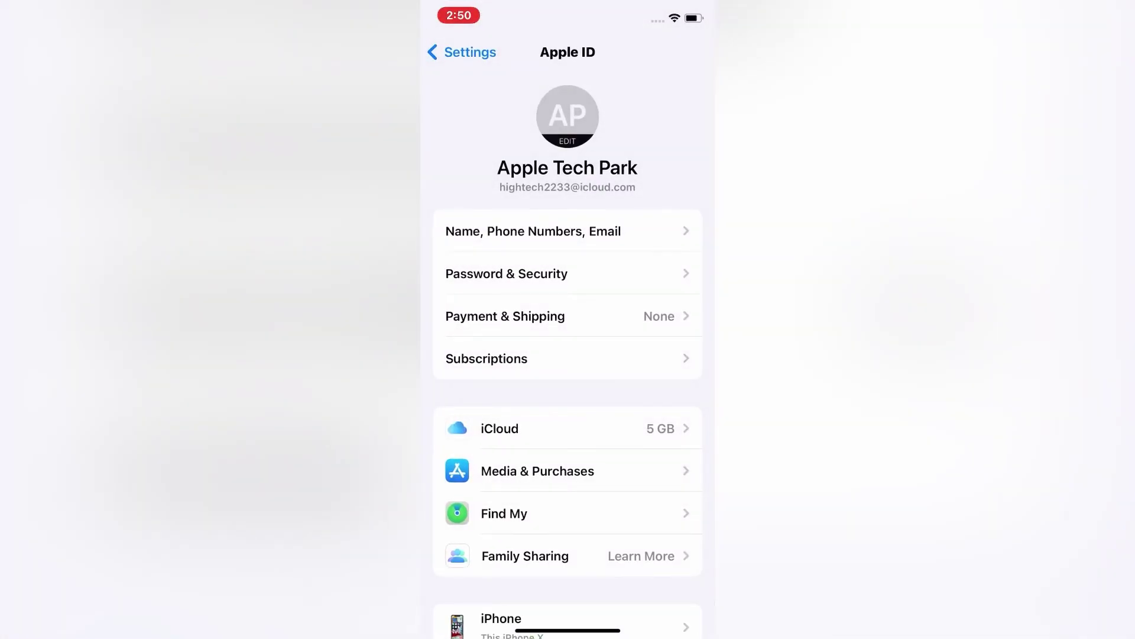
# - Switch from Settings to the App Store and reach the Easy Urdu - Keyboard & Editor page from the keyboard search results
pyautogui.moveTo(567, 630); pyautogui.dragTo(568, 372)
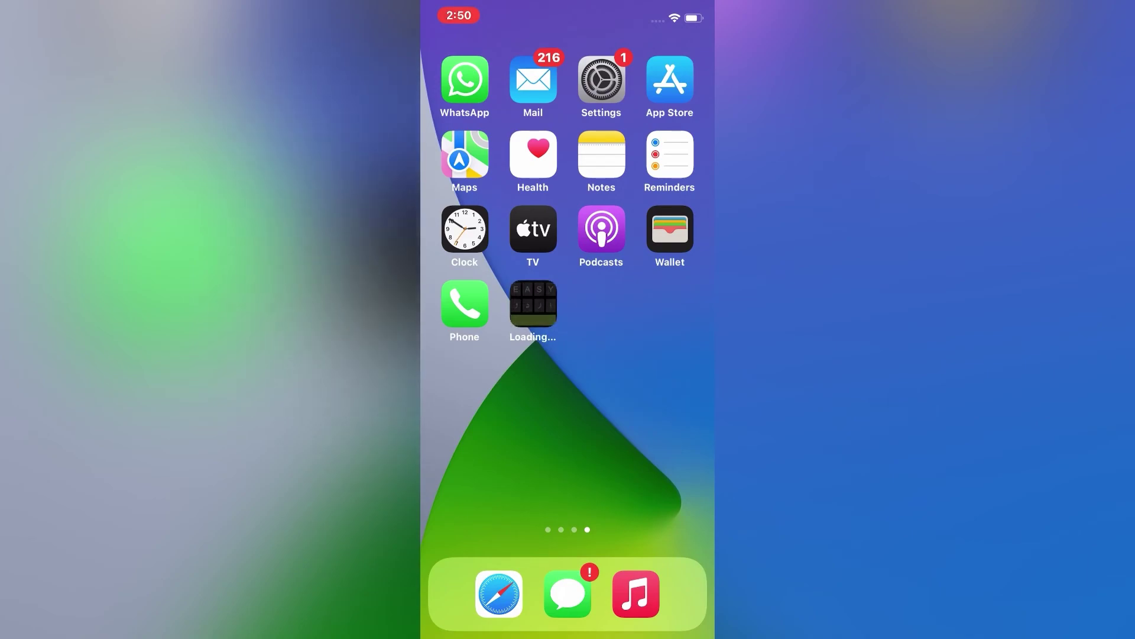
pyautogui.moveTo(568, 629); pyautogui.dragTo(567, 400)
pyautogui.click(611, 222)
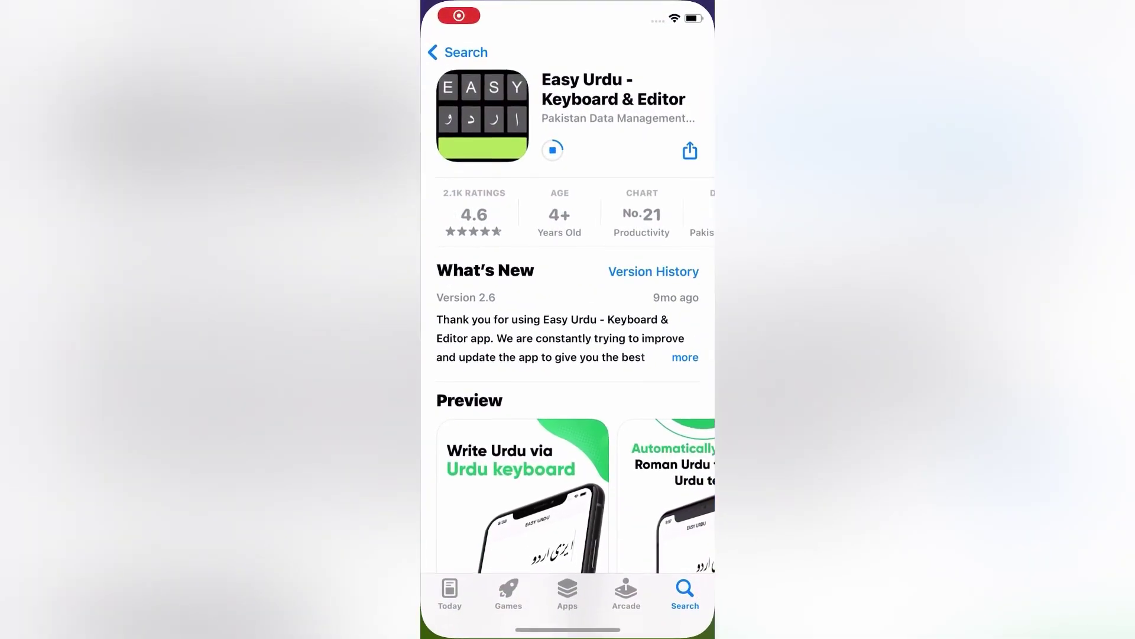
pyautogui.click(463, 51)
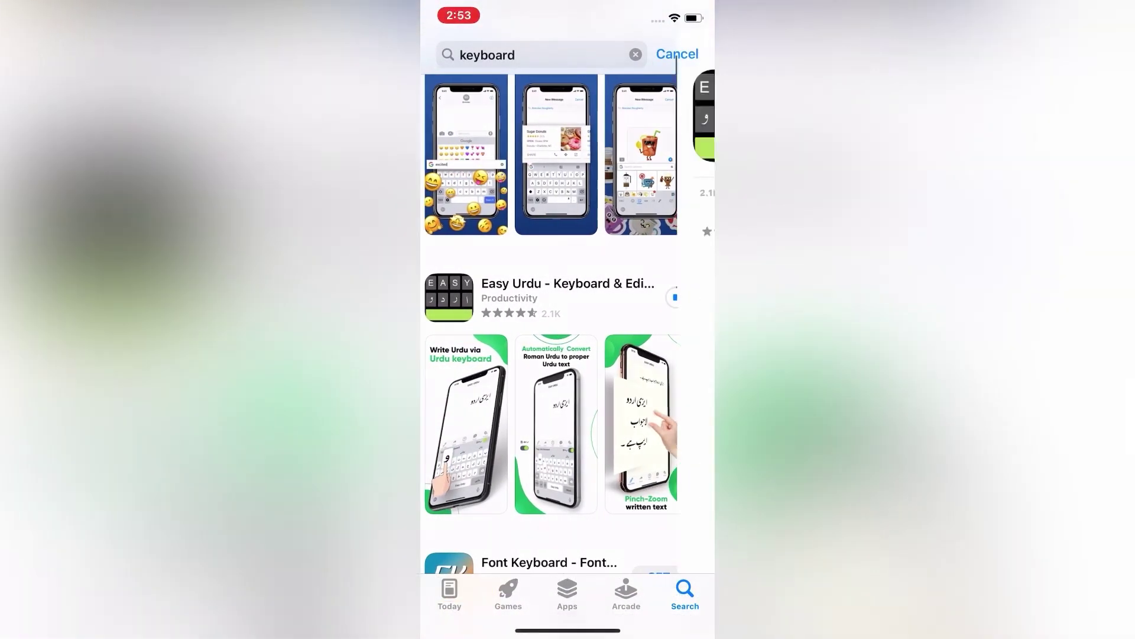
pyautogui.click(577, 297)
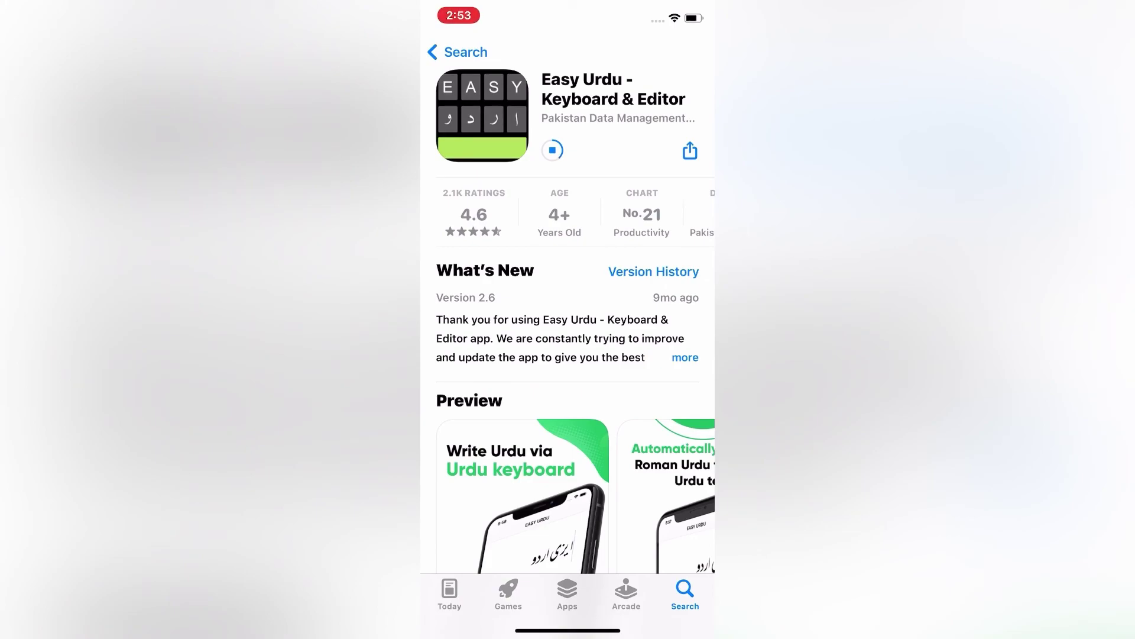
# - Check the home screen for the downloading icon and return to the Easy Urdu store page
pyautogui.moveTo(568, 630); pyautogui.dragTo(568, 399)
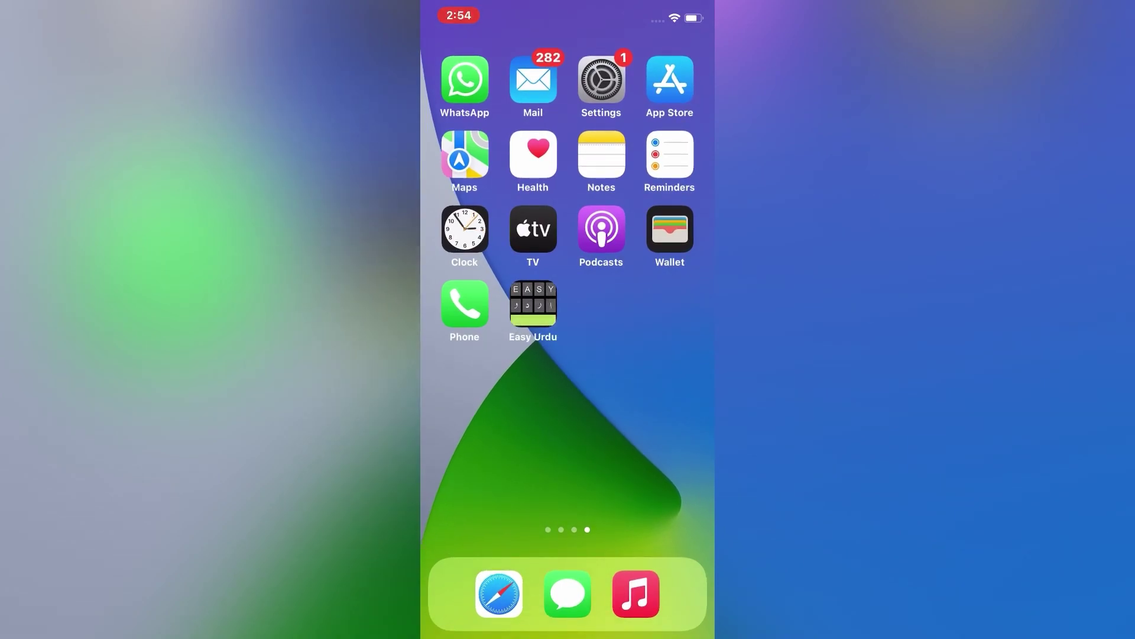
pyautogui.click(670, 79)
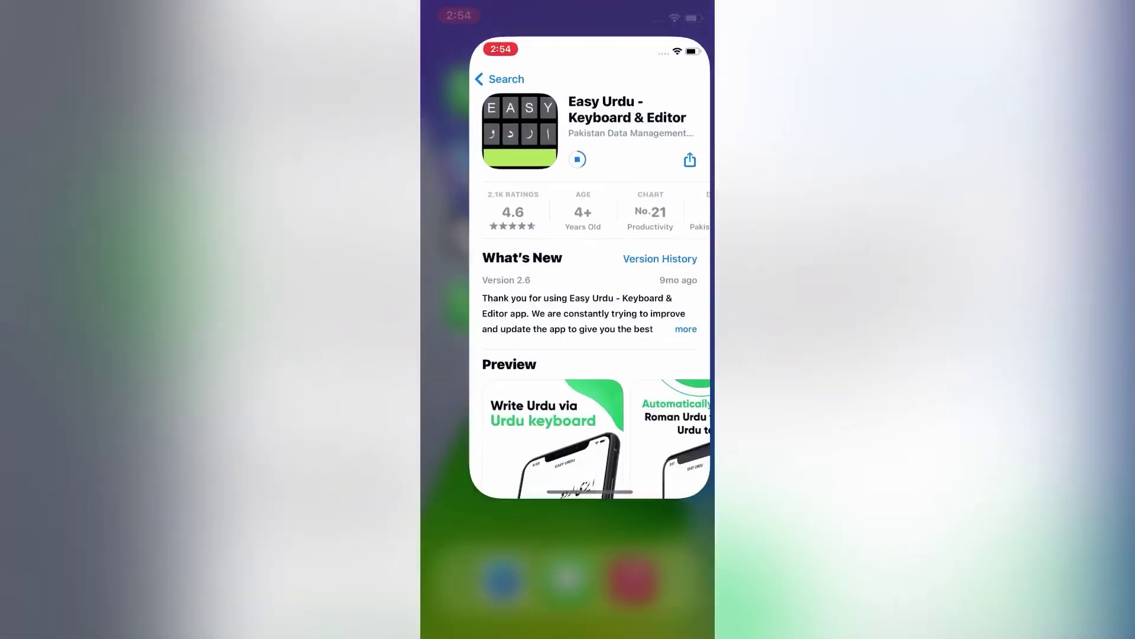